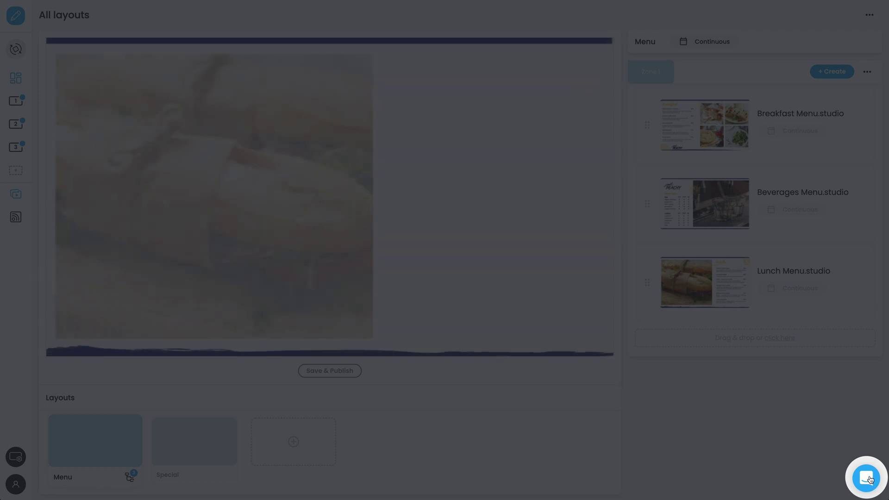
Toggle the help chat, then switch the layout editor to portrait and back to landscape
{"action": "left_click", "coordinate": [871, 482]}
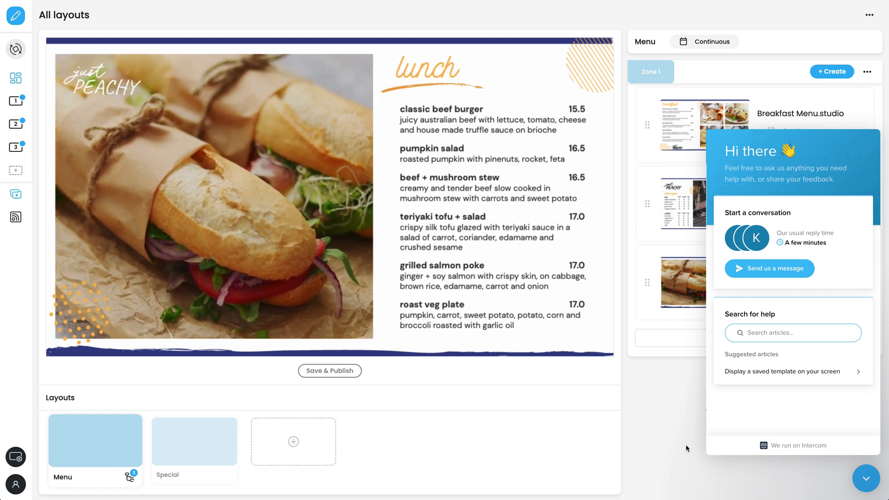
{"action": "left_click", "coordinate": [872, 481]}
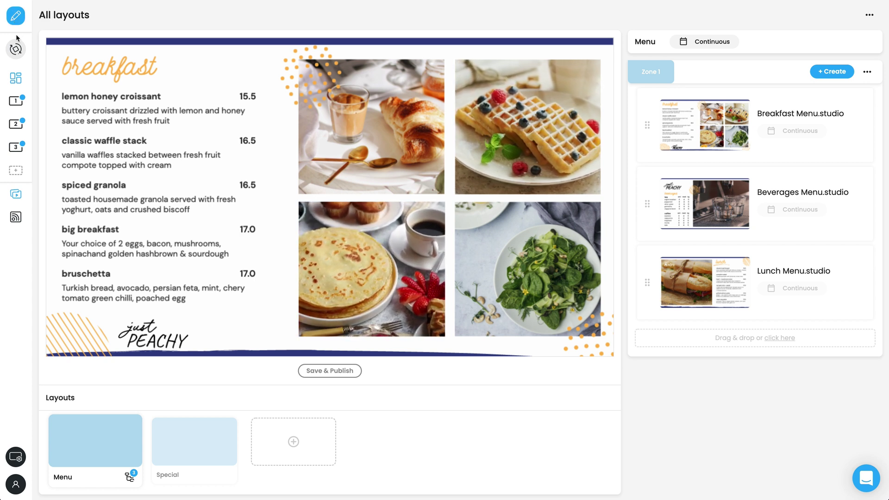
{"action": "left_click", "coordinate": [16, 49]}
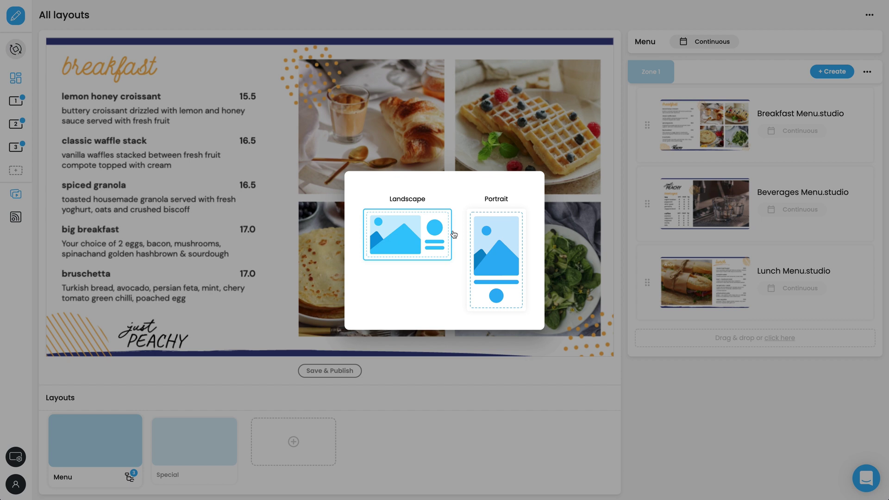
{"action": "left_click", "coordinate": [496, 241]}
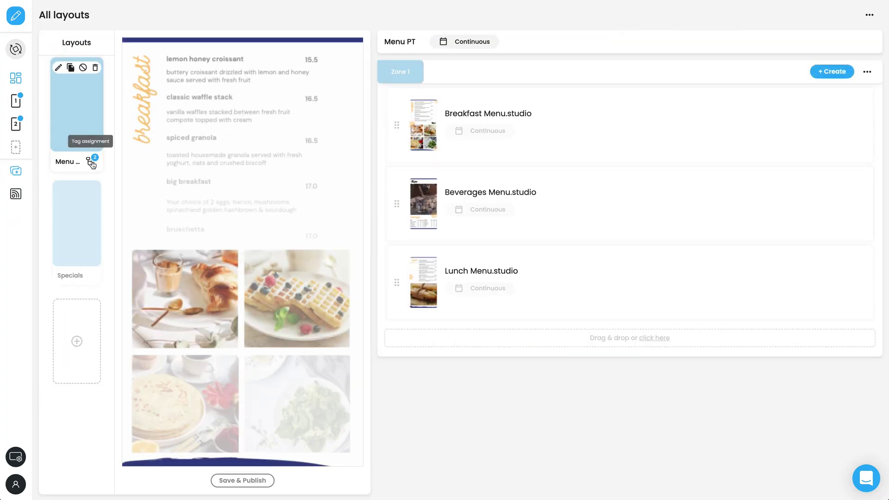
{"action": "left_click", "coordinate": [16, 49]}
{"action": "left_click", "coordinate": [407, 234]}
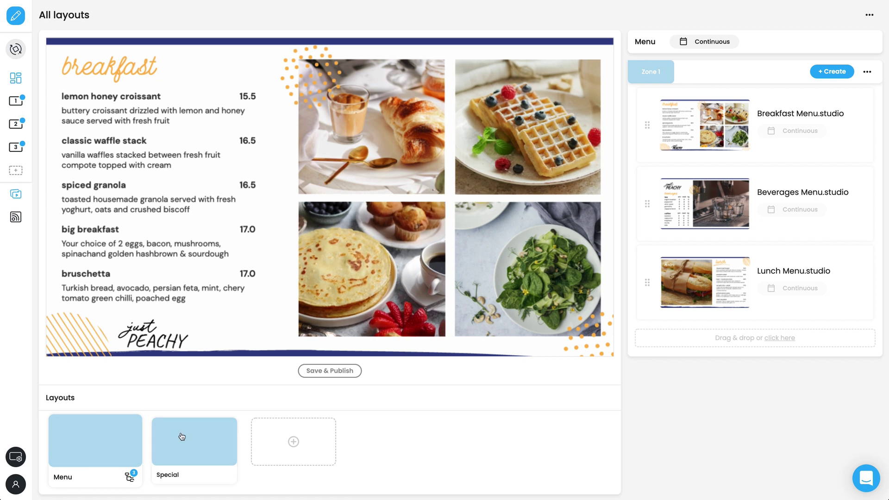
View the Special and Menu layouts' playlists, then open the My Content library
{"action": "left_click", "coordinate": [183, 436]}
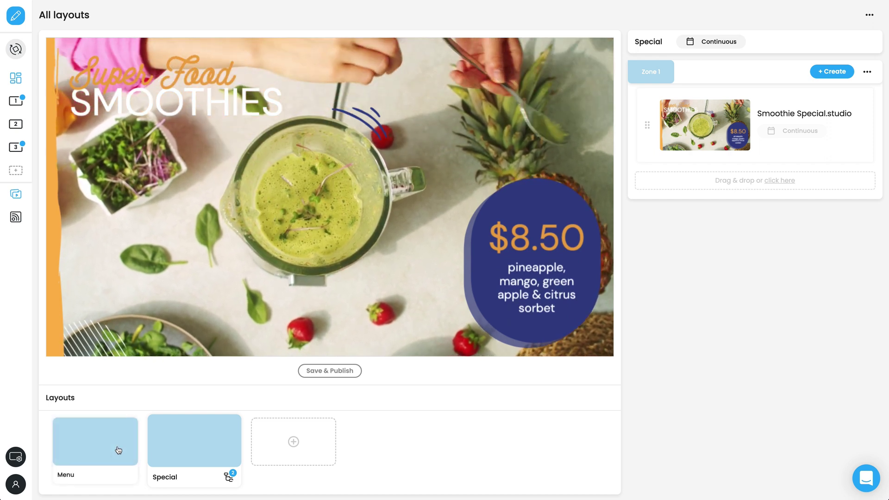
{"action": "left_click", "coordinate": [117, 449]}
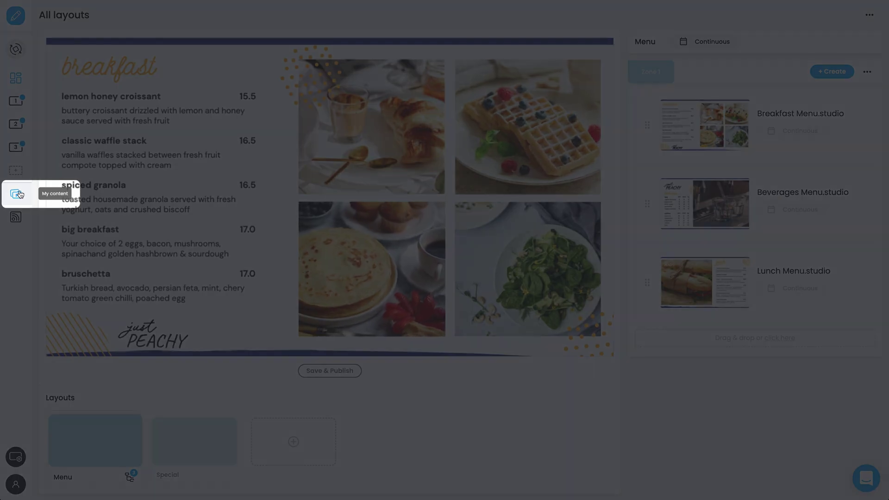
{"action": "left_click", "coordinate": [17, 193]}
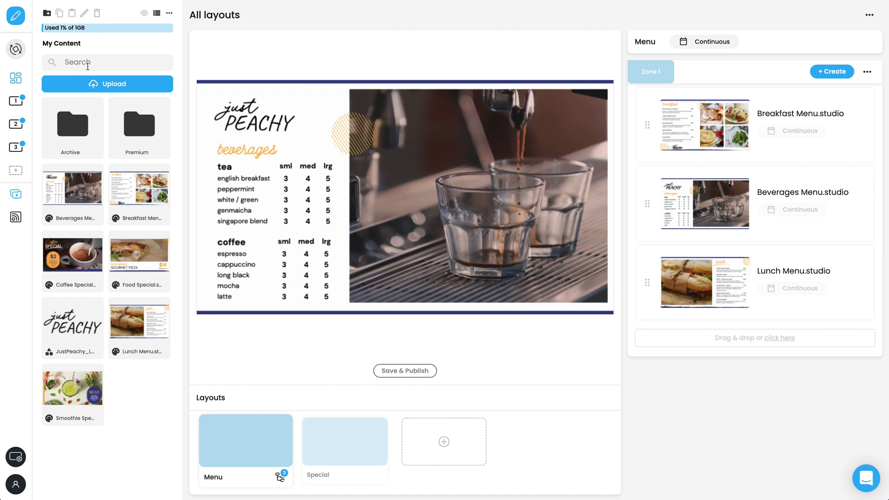
Drop Coffee Special and Food Special into the Special layout's Zone 1, then move Smoothie below Coffee
{"action": "left_click", "coordinate": [333, 438]}
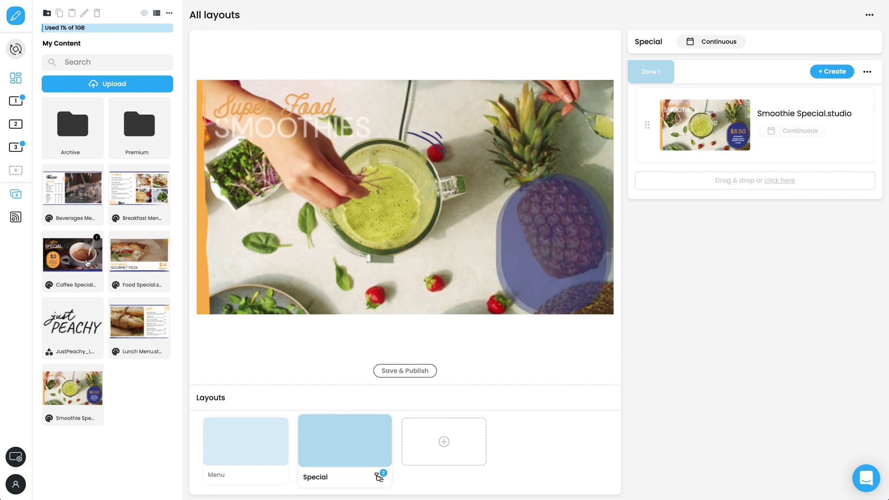
{"action": "left_click", "coordinate": [86, 261]}
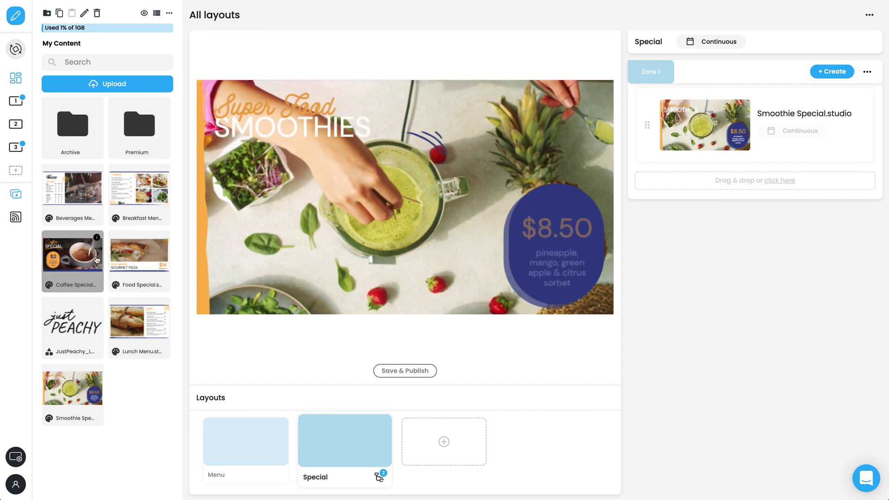
{"action": "left_click", "coordinate": [146, 259], "text": "ctrl"}
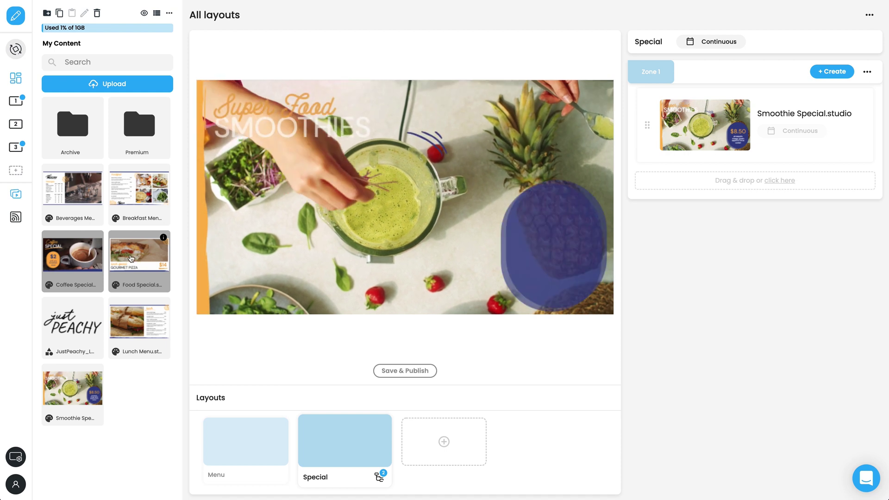
{"action": "left_click_drag", "start_coordinate": [144, 263], "coordinate": [421, 201]}
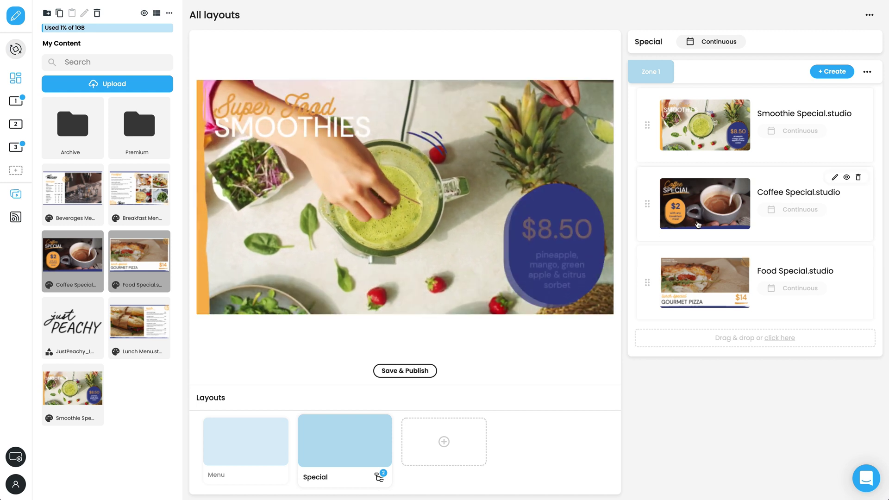
{"action": "left_click_drag", "start_coordinate": [675, 119], "coordinate": [679, 238]}
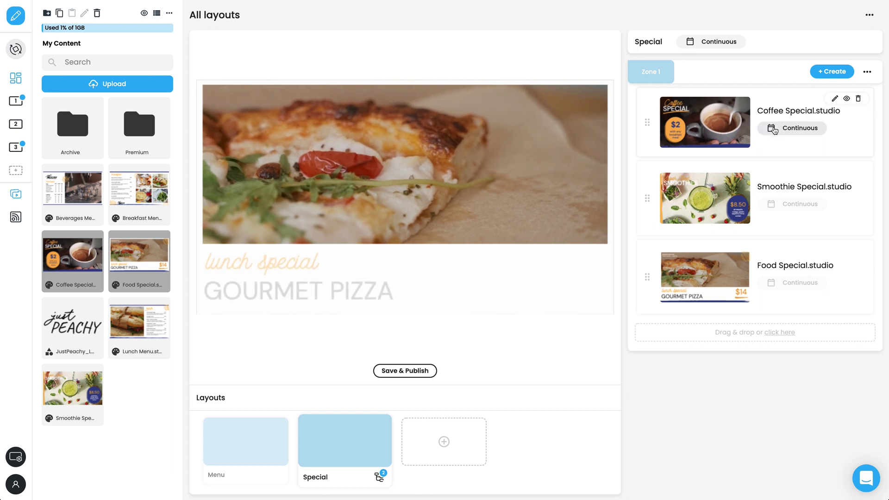
Change Coffee Special from Continuous to a 6–31 May 2022 date range
{"action": "left_click", "coordinate": [802, 131]}
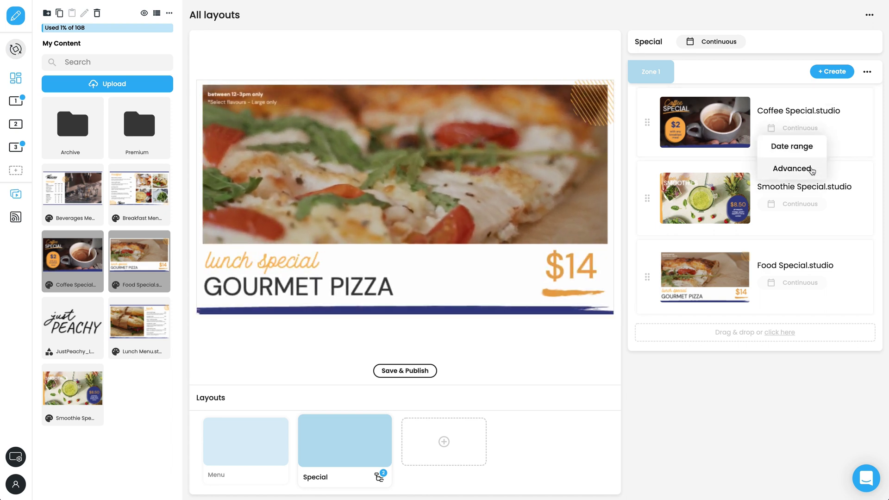
{"action": "left_click", "coordinate": [804, 146]}
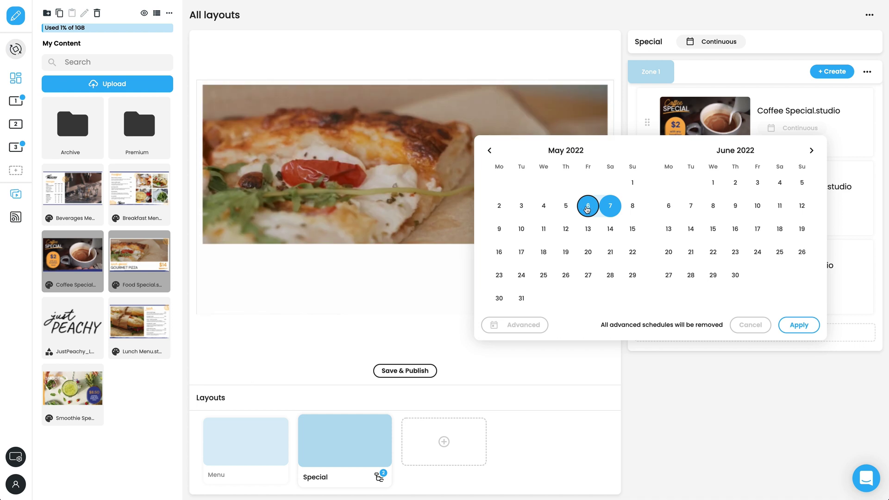
{"action": "left_click", "coordinate": [522, 299]}
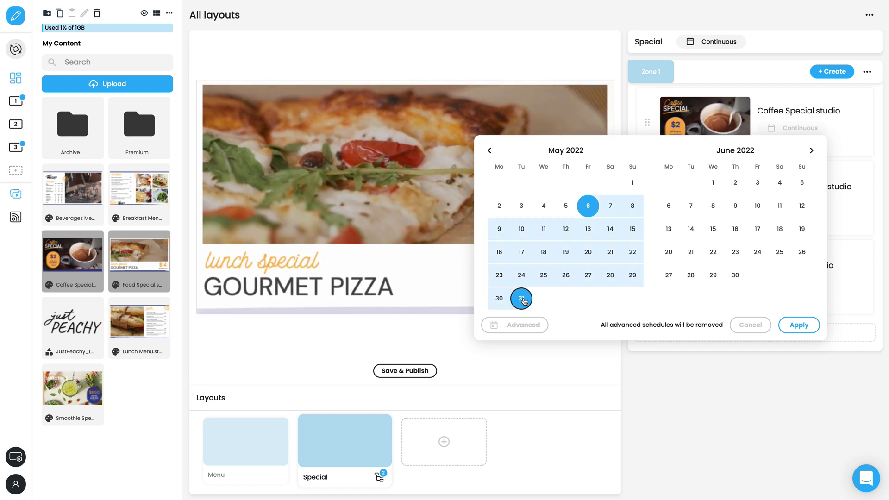
{"action": "left_click", "coordinate": [808, 326]}
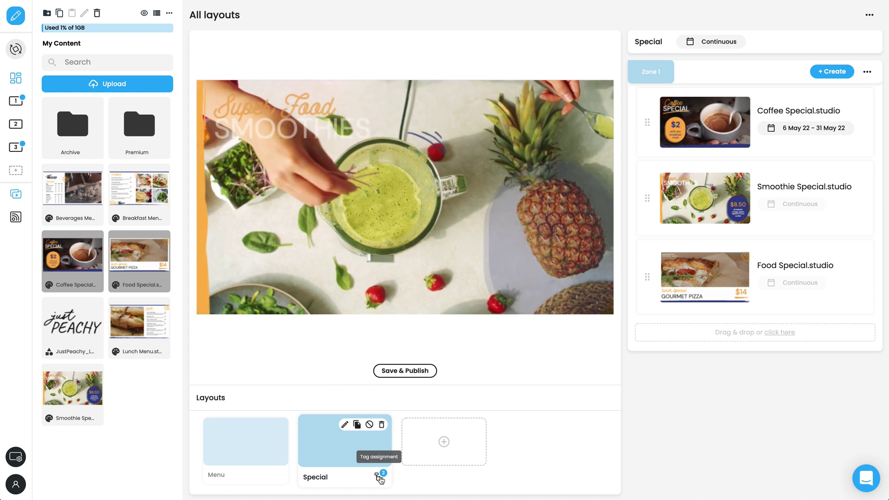
Check the Special layout's display tags, then save and publish it
{"action": "left_click", "coordinate": [380, 479]}
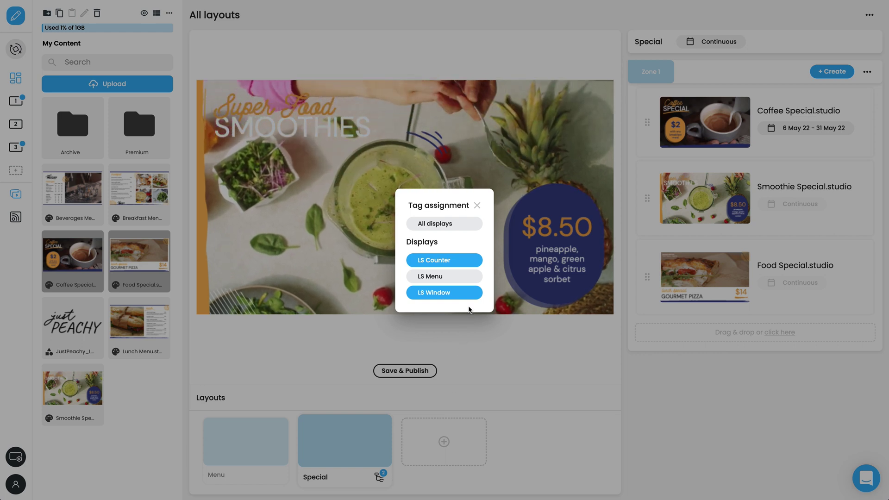
{"action": "left_click", "coordinate": [478, 205]}
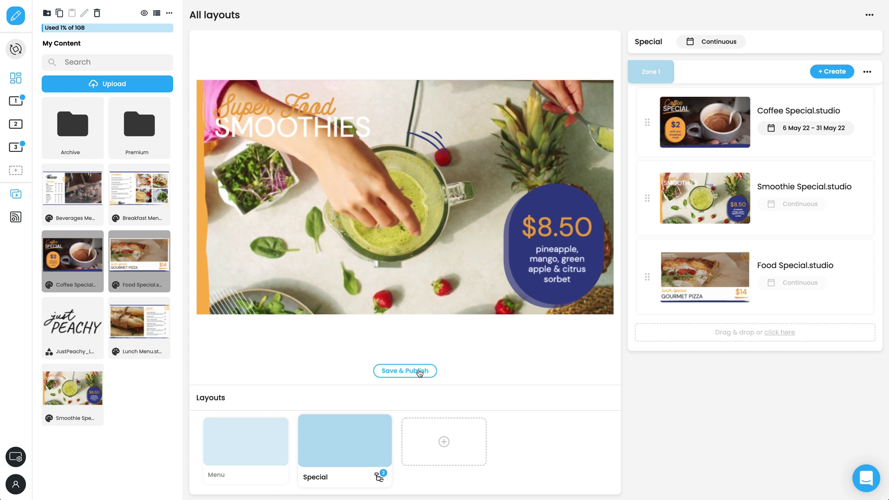
{"action": "left_click", "coordinate": [419, 371]}
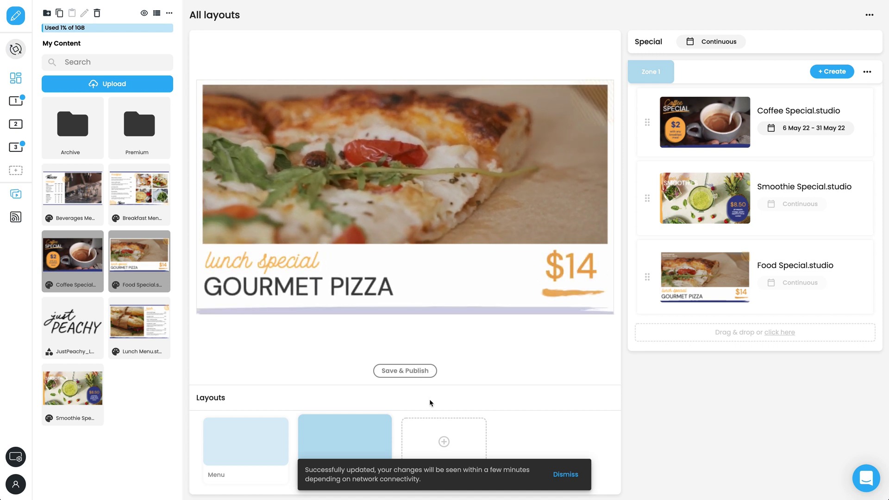
Add a two-column side-by-side layout named 'Split Breakfast'
{"action": "left_click", "coordinate": [464, 445]}
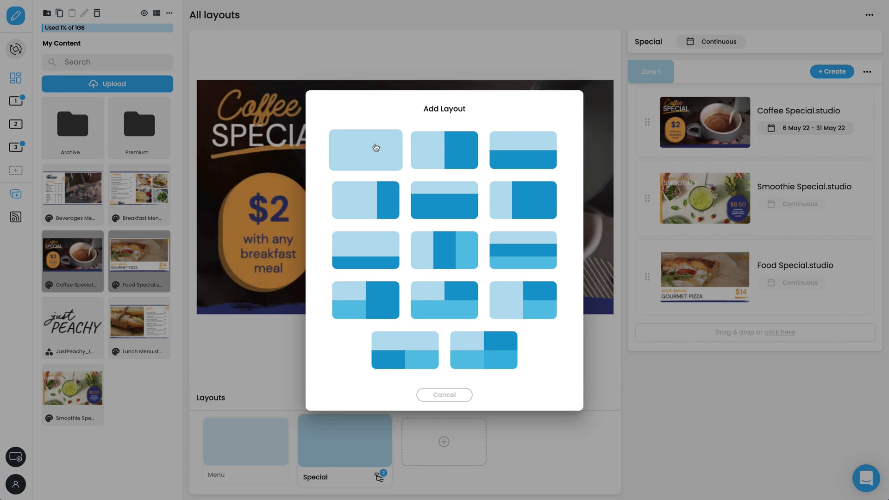
{"action": "left_click", "coordinate": [457, 162]}
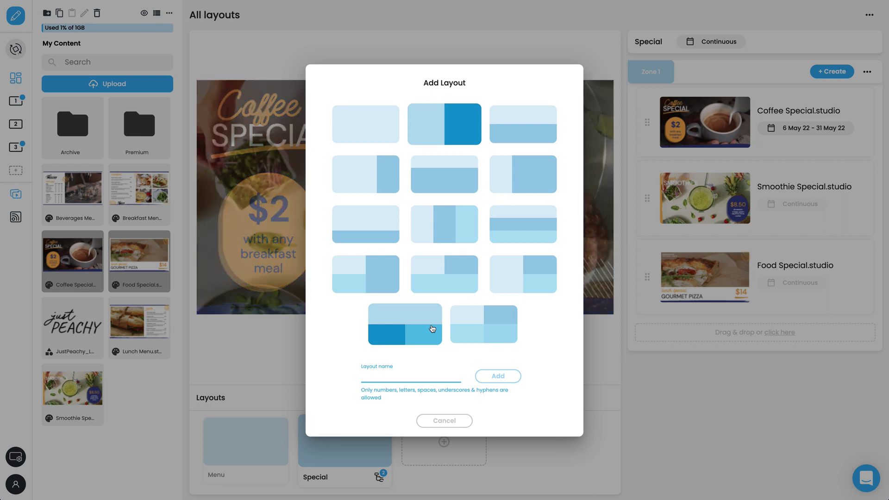
{"action": "type", "text": "Split Breakfast"}
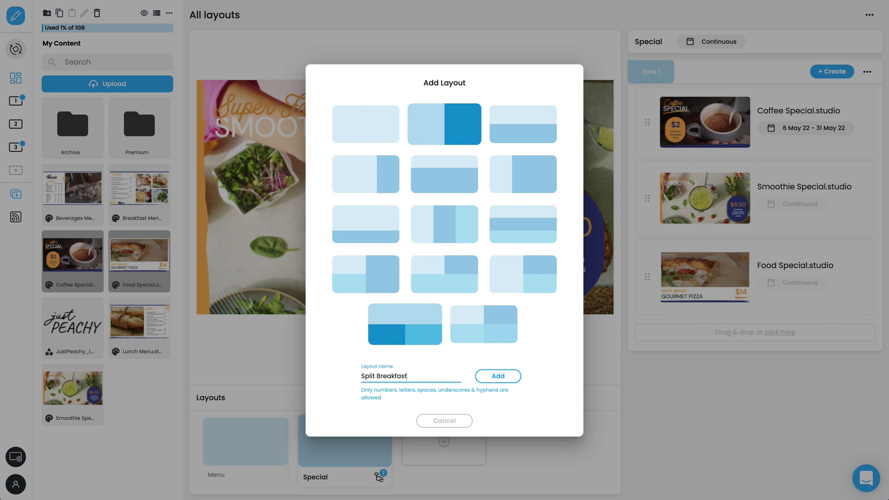
{"action": "left_click", "coordinate": [507, 376]}
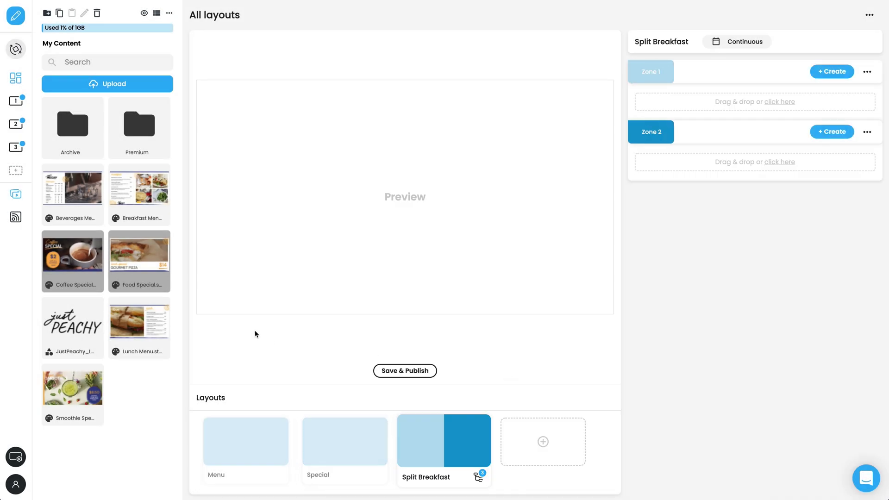
Put Coffee Special and Smoothie Special in Zone 1 and Breakfast Menu in Zone 2
{"action": "key", "text": "Escape"}
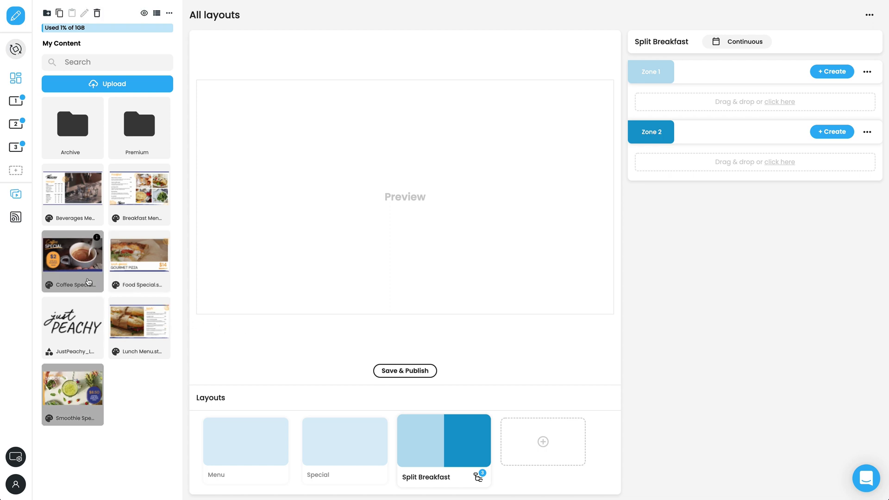
{"action": "left_click_drag", "start_coordinate": [88, 282], "coordinate": [286, 208]}
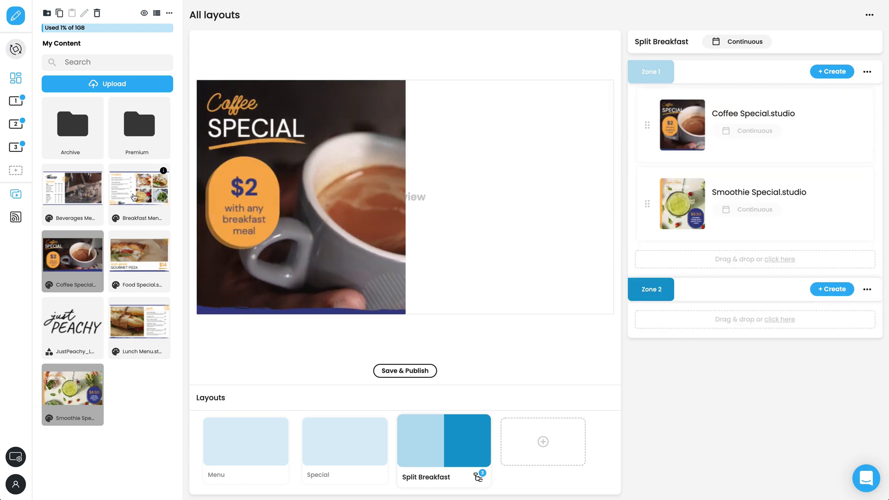
{"action": "left_click_drag", "start_coordinate": [131, 195], "coordinate": [487, 195]}
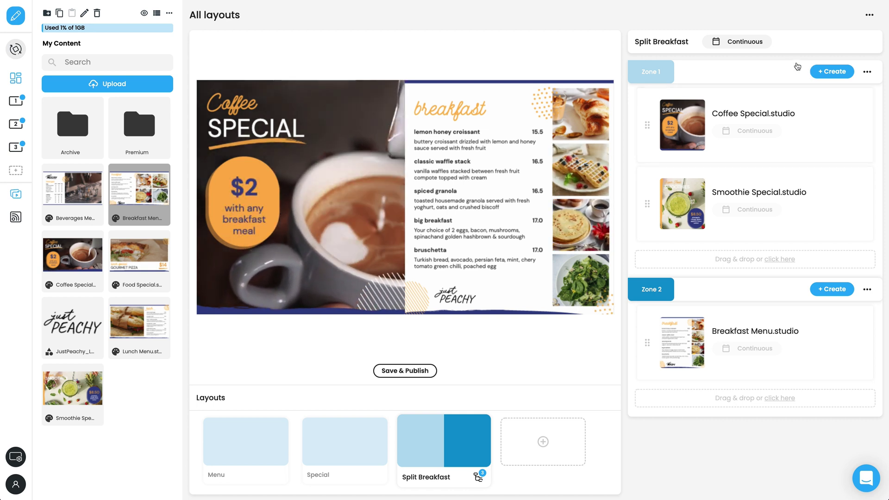
Add an advanced schedule rule with a time range, limited to Monday through Friday
{"action": "left_click", "coordinate": [737, 41]}
{"action": "left_click", "coordinate": [735, 82]}
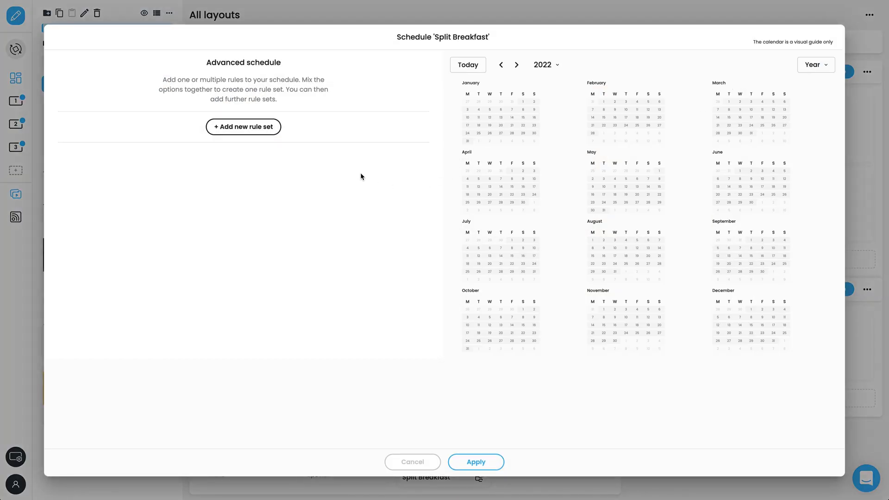
{"action": "left_click", "coordinate": [264, 129]}
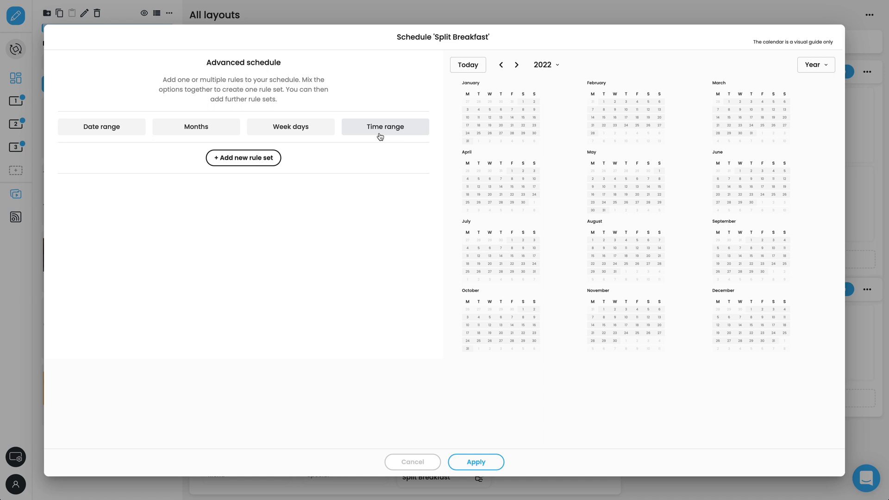
{"action": "left_click", "coordinate": [304, 130]}
{"action": "left_click", "coordinate": [367, 132]}
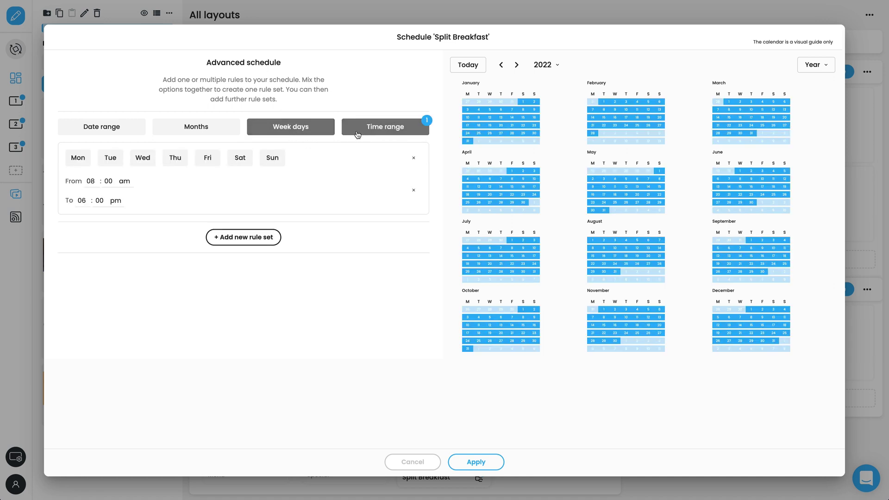
{"action": "left_click", "coordinate": [76, 160]}
{"action": "left_click", "coordinate": [110, 159]}
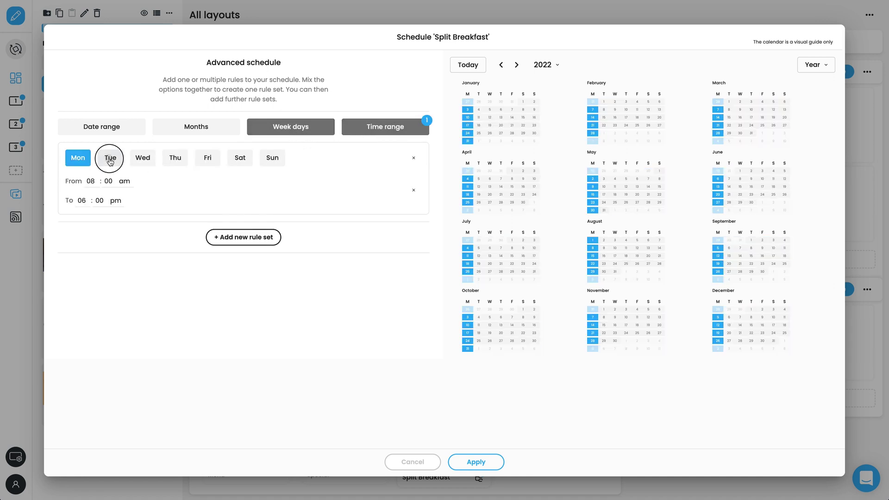
{"action": "left_click", "coordinate": [142, 159]}
{"action": "left_click", "coordinate": [175, 158]}
{"action": "left_click", "coordinate": [208, 159]}
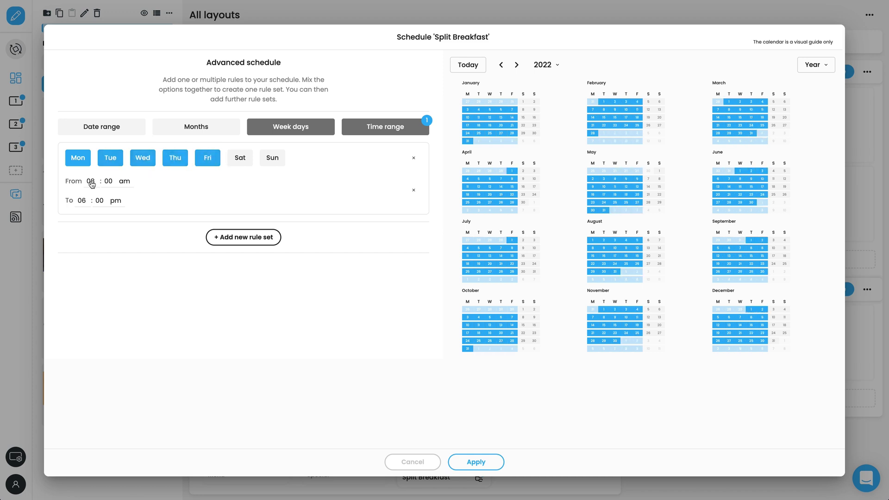
Set the rule's time range from 05:00 am to 11:00 am
{"action": "left_click", "coordinate": [91, 182]}
{"action": "left_click", "coordinate": [93, 127]}
{"action": "left_click", "coordinate": [85, 206]}
{"action": "scroll", "coordinate": [93, 232], "scroll_direction": "down", "scroll_amount": 2}
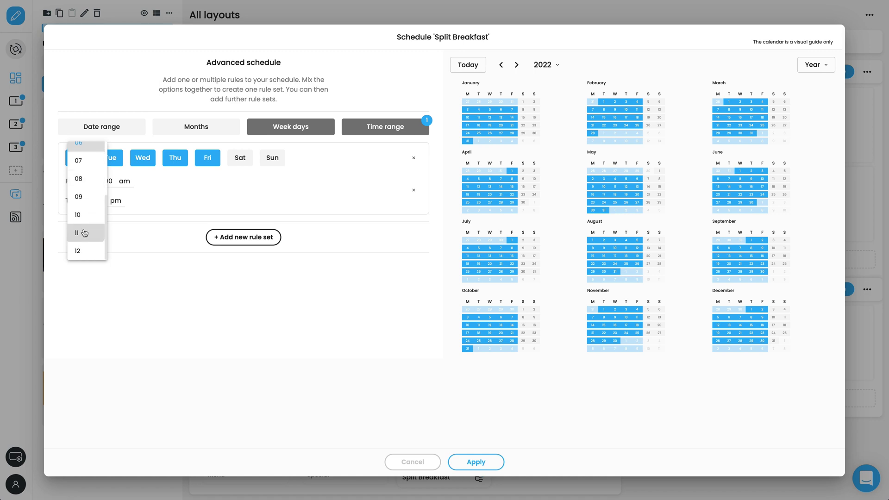
{"action": "left_click", "coordinate": [88, 232]}
{"action": "left_click", "coordinate": [116, 204]}
{"action": "left_click", "coordinate": [132, 184]}
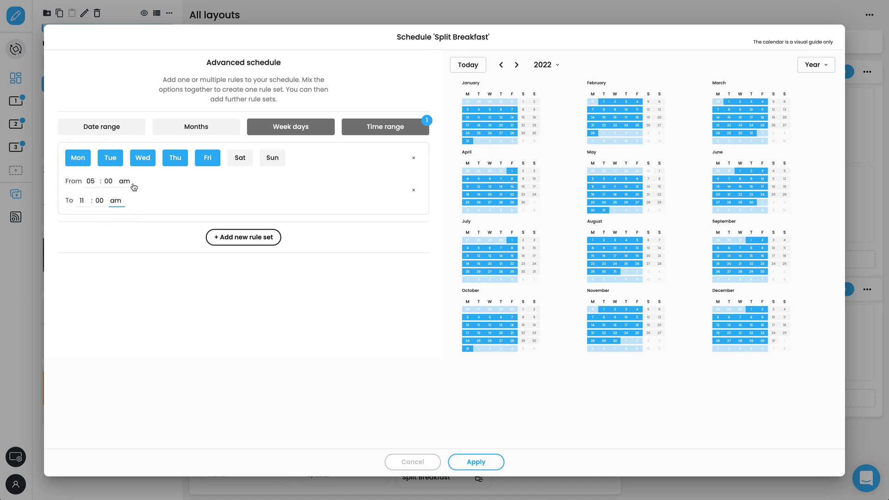
Apply the weekday schedule, tag only the LS Menu display, and save and publish
{"action": "left_click", "coordinate": [476, 462]}
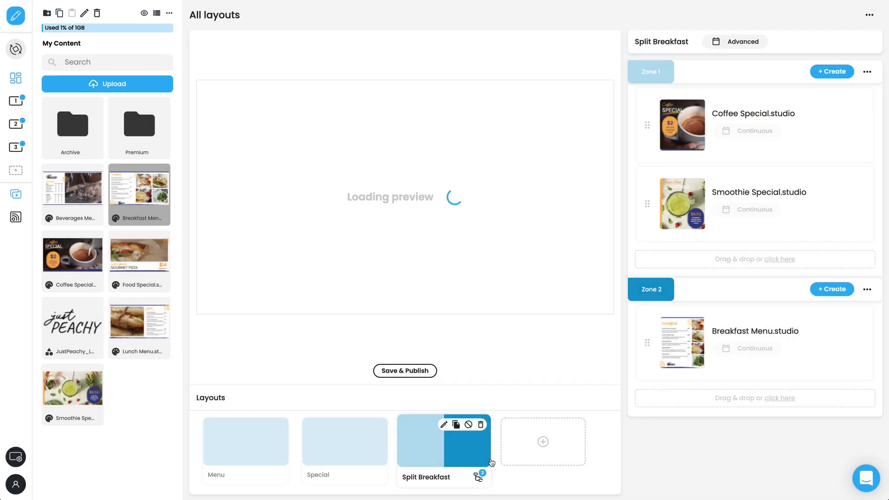
{"action": "left_click", "coordinate": [479, 478]}
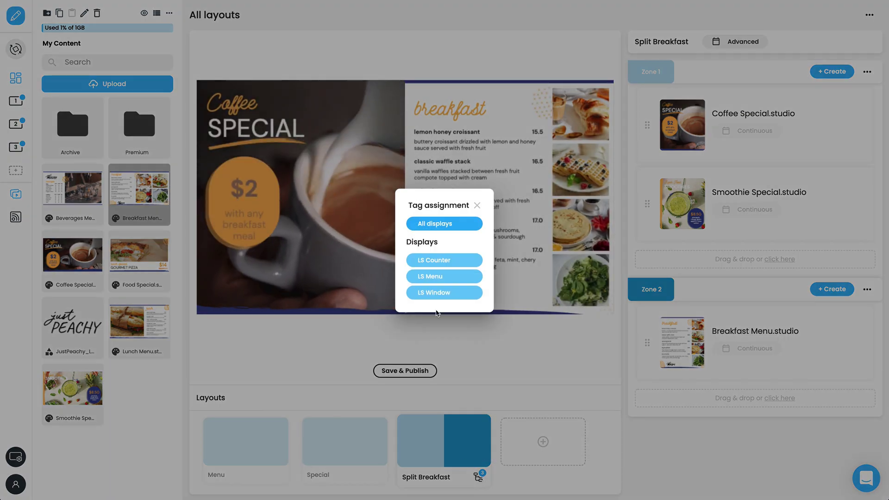
{"action": "left_click", "coordinate": [459, 282]}
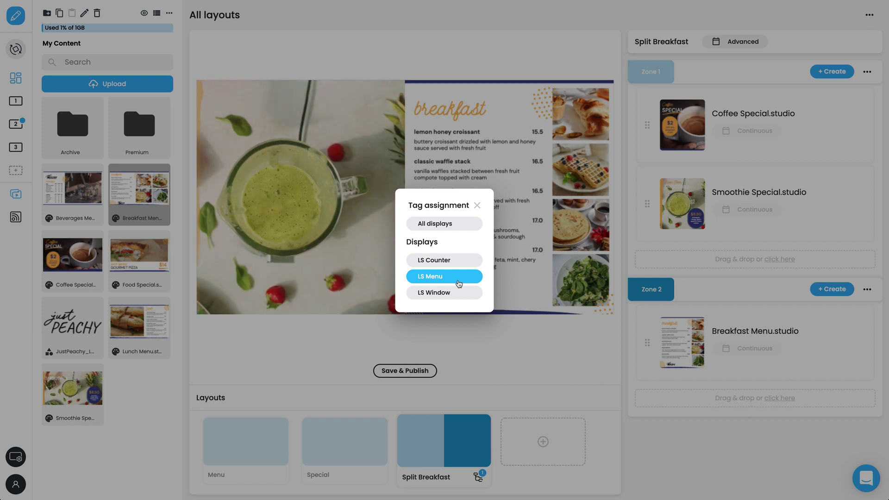
{"action": "left_click", "coordinate": [477, 205]}
{"action": "left_click", "coordinate": [423, 370]}
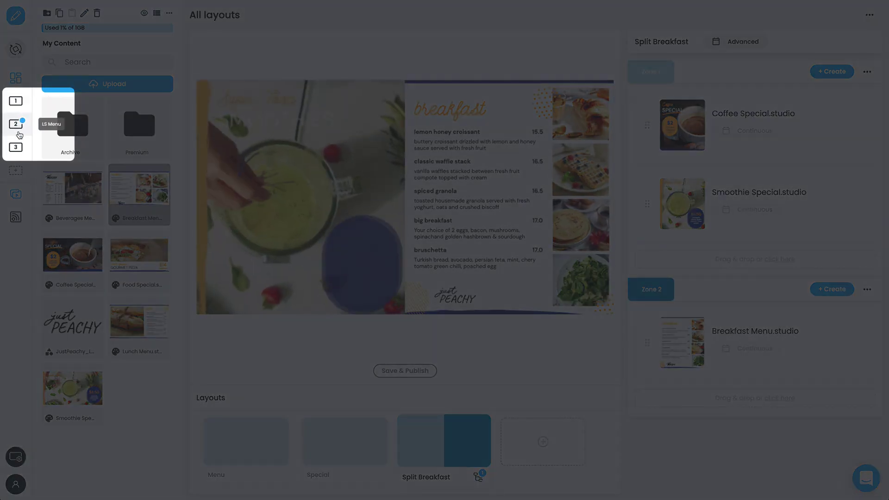
Open the LS Counter display showing its Menu and Special layouts
{"action": "left_click", "coordinate": [21, 105]}
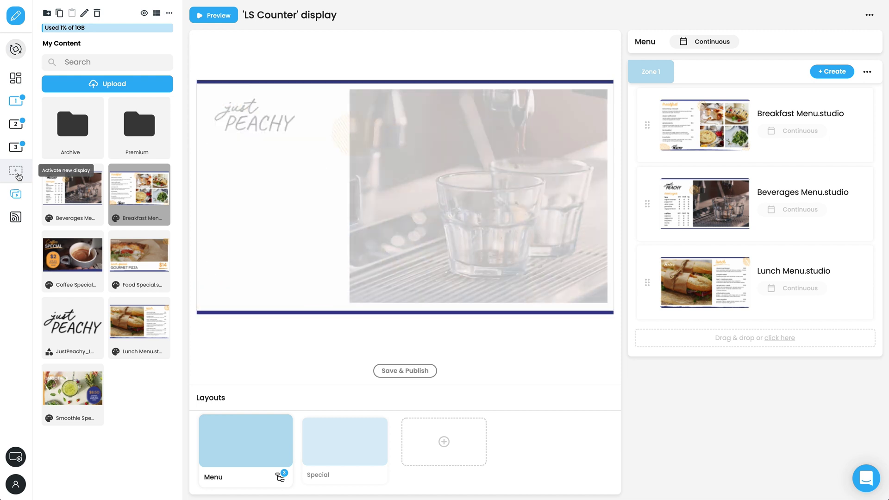
Glance at the widget gallery, then open LS Counter's Display Settings & Tags page
{"action": "left_click", "coordinate": [16, 218]}
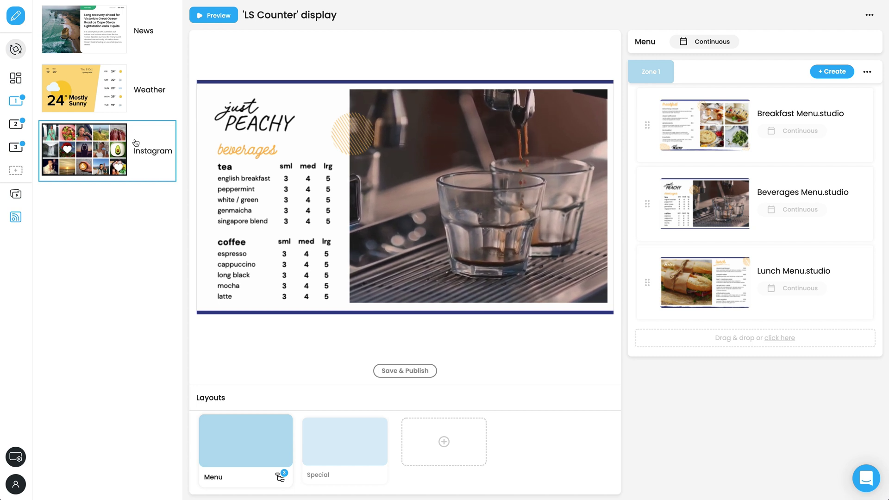
{"action": "left_click", "coordinate": [18, 220]}
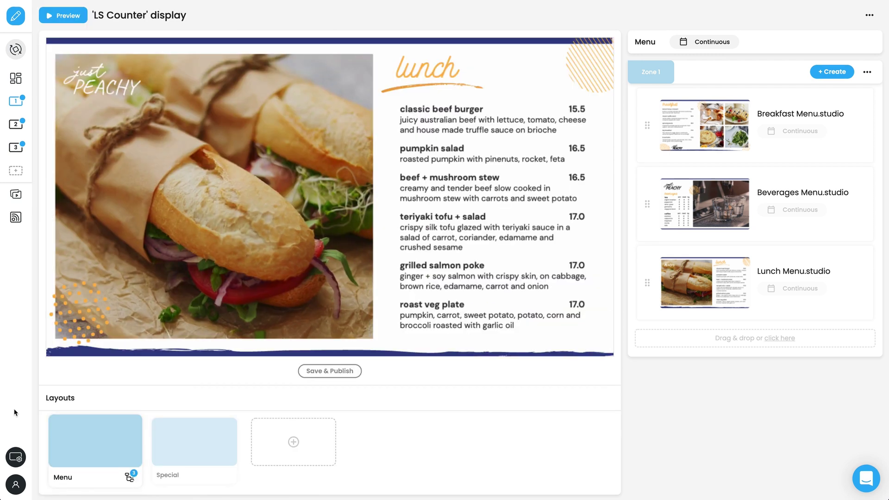
{"action": "left_click", "coordinate": [17, 457]}
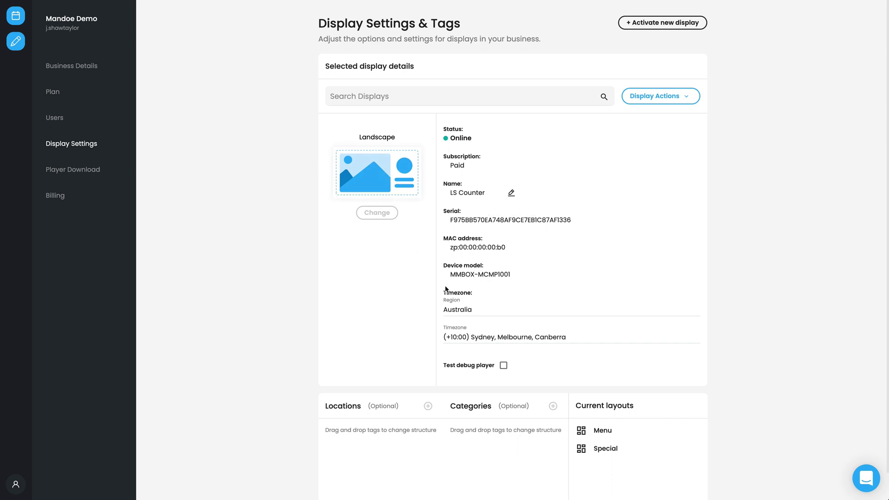
Dismiss the new location tag dialog without creating a tag and return to the All layouts studio page
{"action": "scroll", "coordinate": [447, 294], "scroll_direction": "down", "scroll_amount": 1}
{"action": "left_click", "coordinate": [428, 376]}
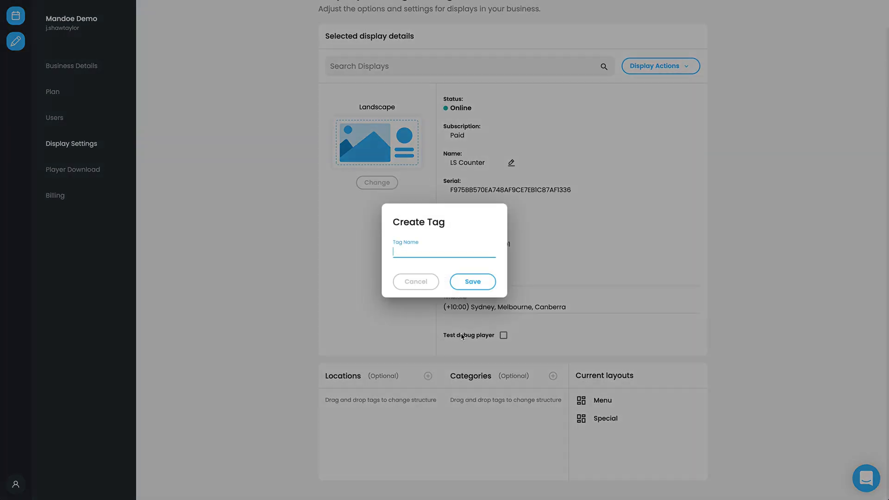
{"action": "left_click", "coordinate": [423, 283]}
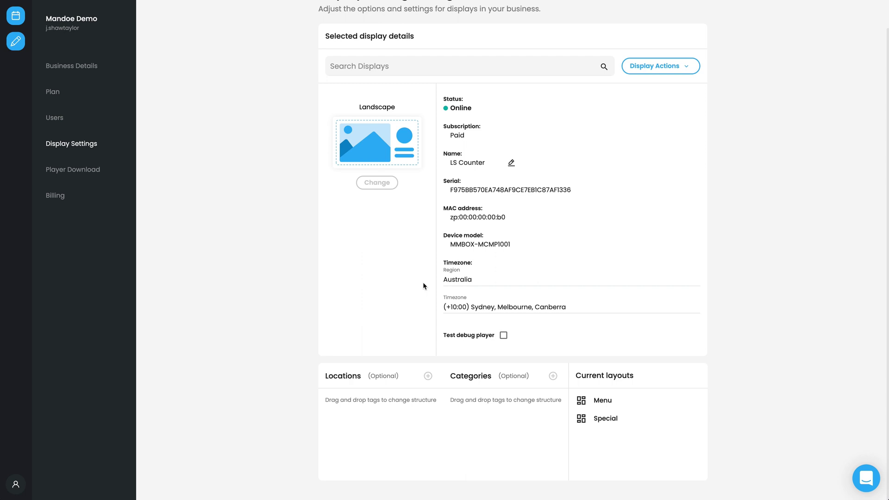
{"action": "left_click", "coordinate": [16, 37]}
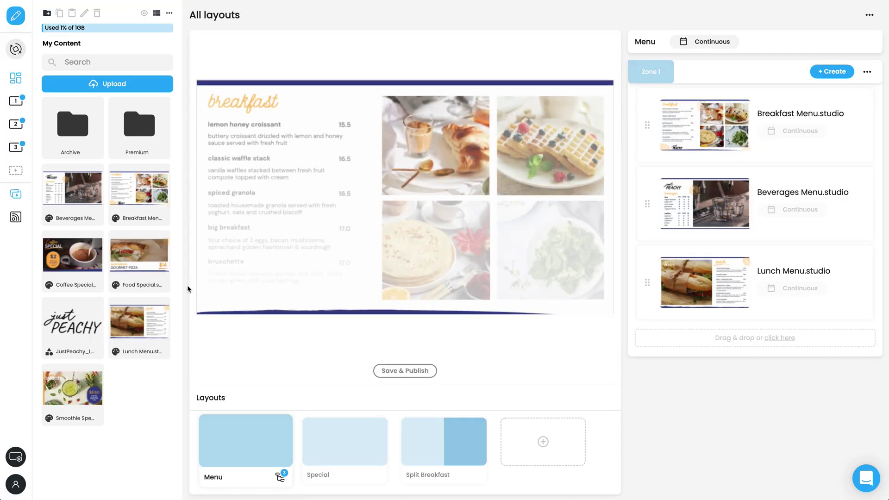